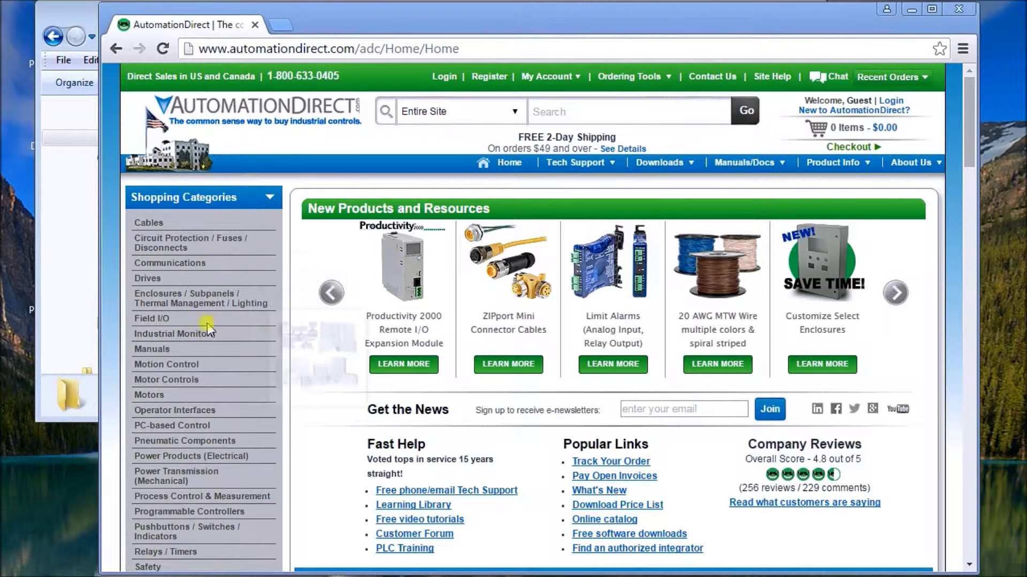
Open Programmable Controllers from the Shopping Categories on the AutomationDirect home page
{"action": "left_click", "coordinate": [191, 512]}
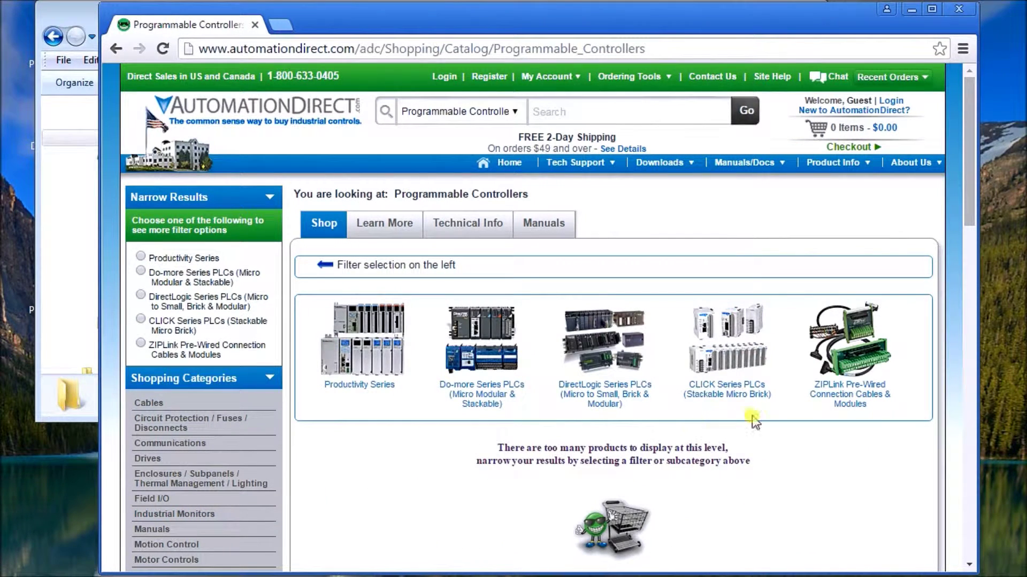
Go through CLICK Series PLCs to Programming Software & Cables and open the free download link's context menu
{"action": "left_click", "coordinate": [730, 366]}
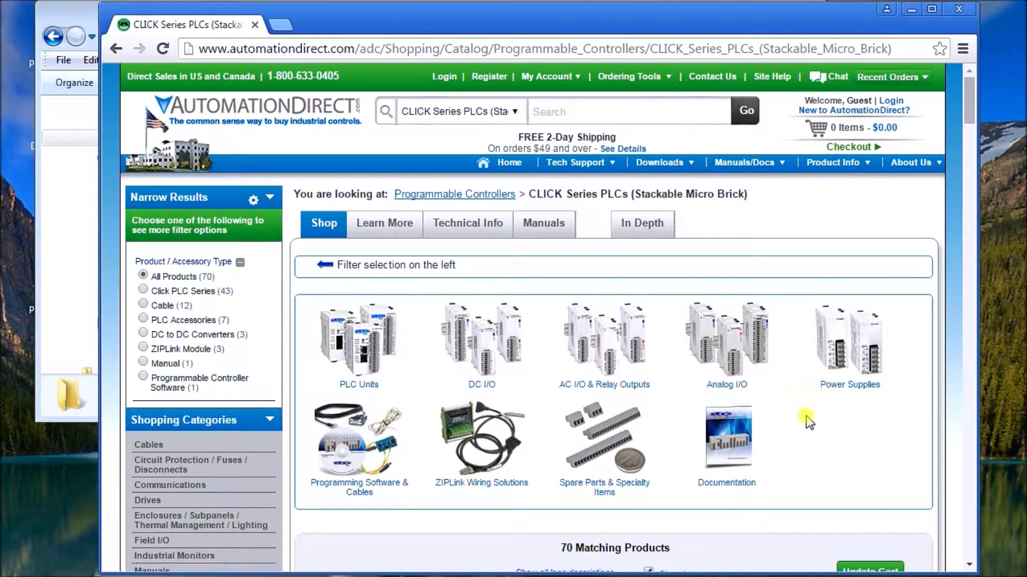
{"action": "left_click", "coordinate": [350, 446]}
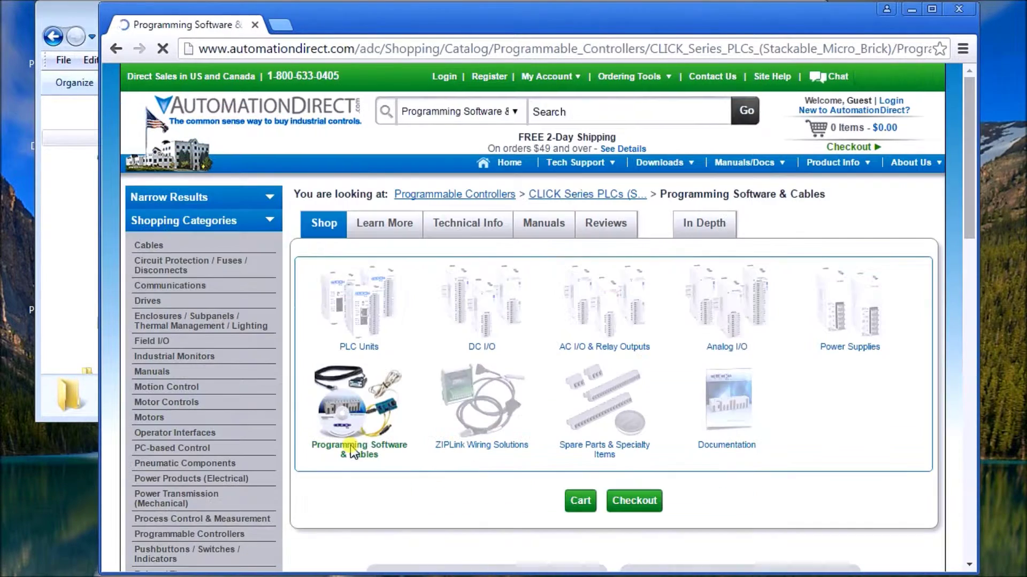
{"action": "scroll", "coordinate": [855, 356], "scroll_direction": "down", "scroll_amount": 7}
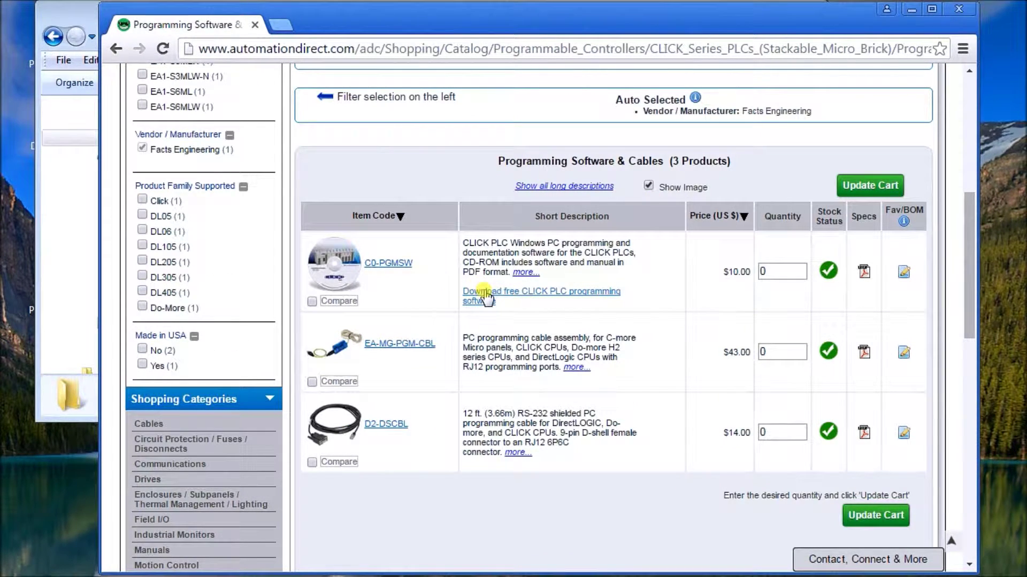
{"action": "right_click", "coordinate": [485, 296]}
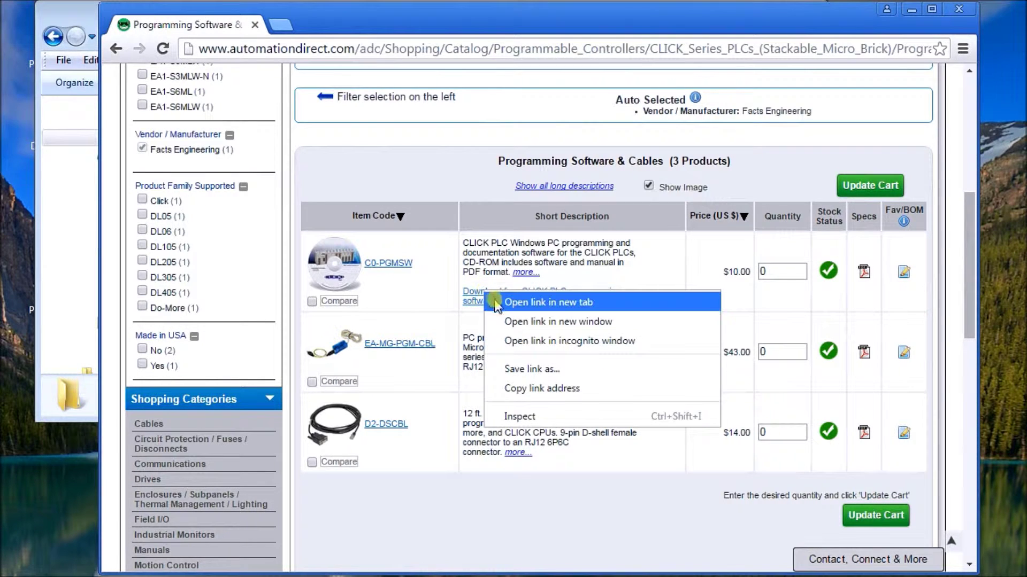
Open the free CLICK software link in a new tab and switch to that support page
{"action": "left_click", "coordinate": [496, 306]}
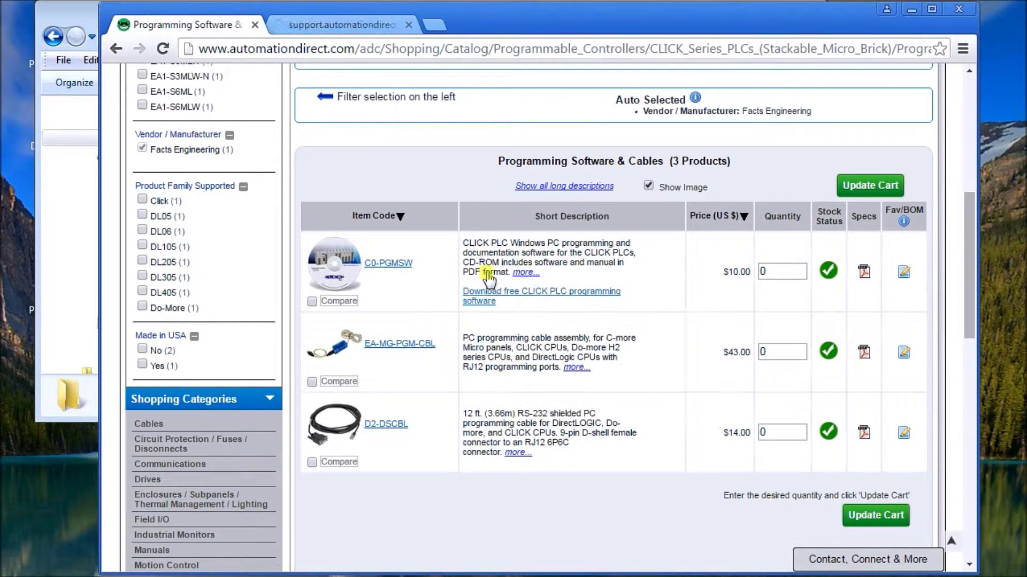
{"action": "left_click", "coordinate": [354, 32]}
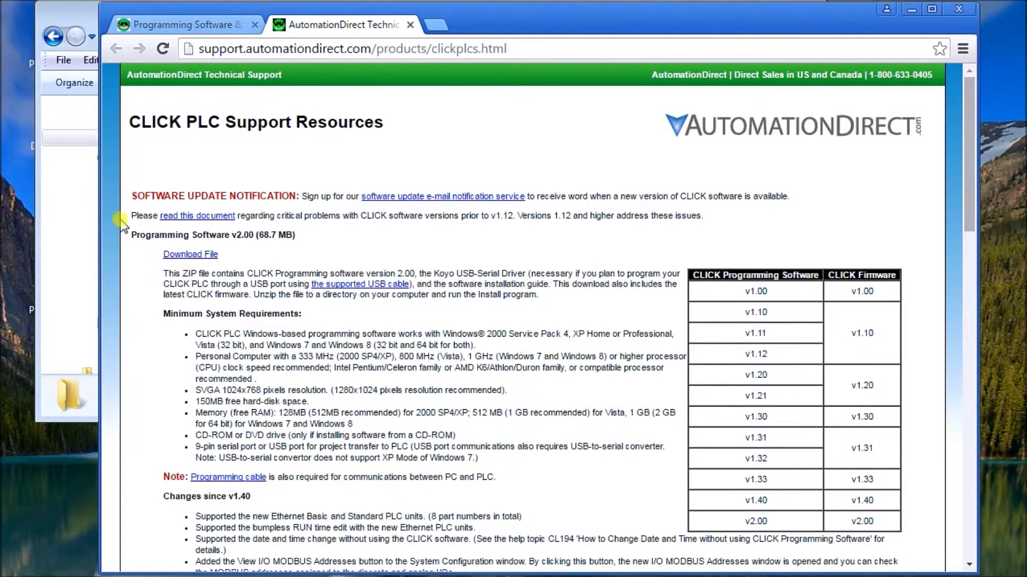
Run Install.exe from the clicksoftware folder in Explorer
{"action": "left_click", "coordinate": [73, 21]}
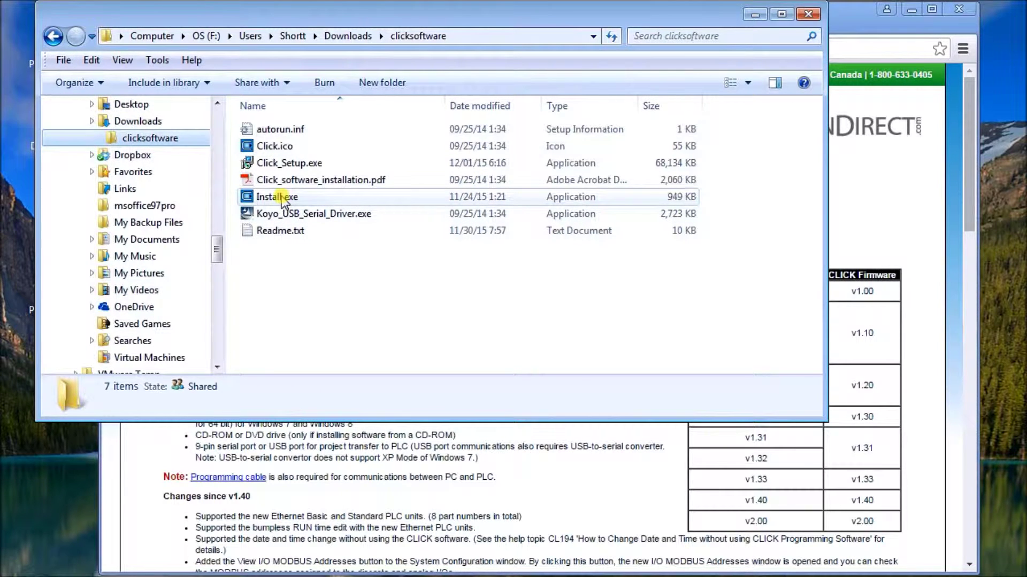
{"action": "double_click", "coordinate": [277, 197]}
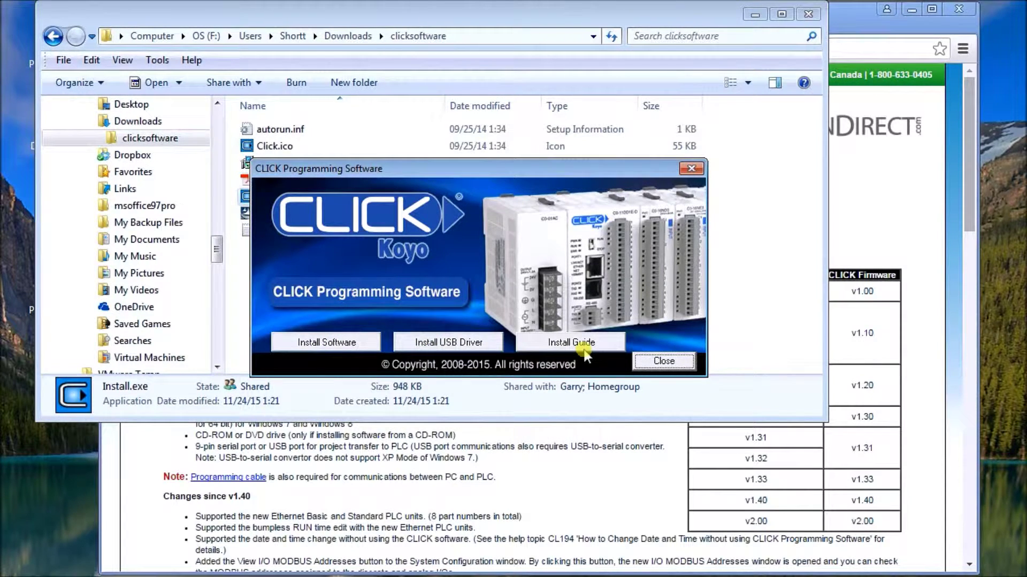
Choose Install Software in the CLICK launcher to start the InstallShield Wizard
{"action": "left_click", "coordinate": [315, 346]}
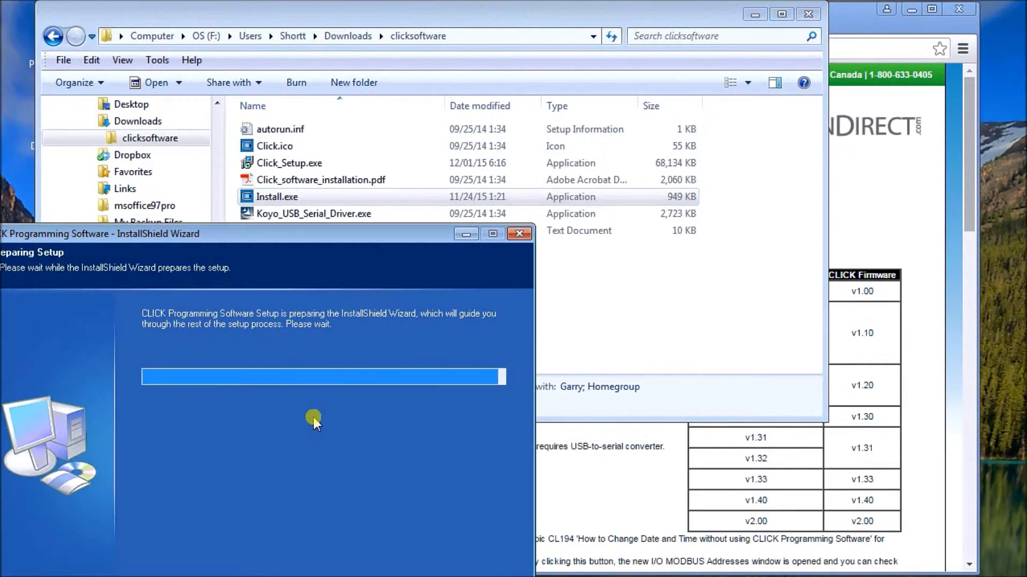
Get past the welcome page and anti-virus warning, then accept the license agreement
{"action": "left_click_drag", "start_coordinate": [281, 233], "coordinate": [495, 113]}
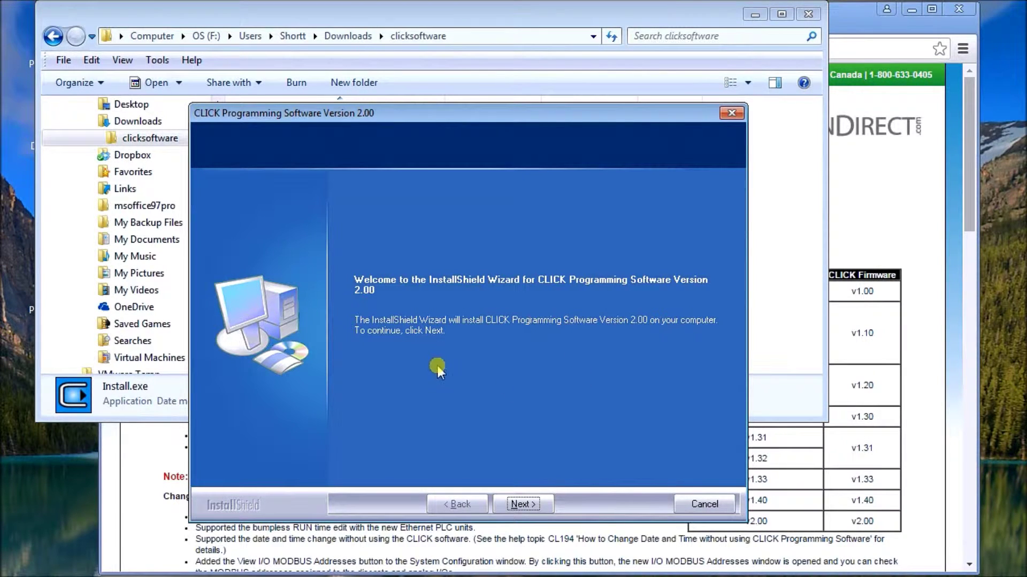
{"action": "left_click", "coordinate": [519, 504]}
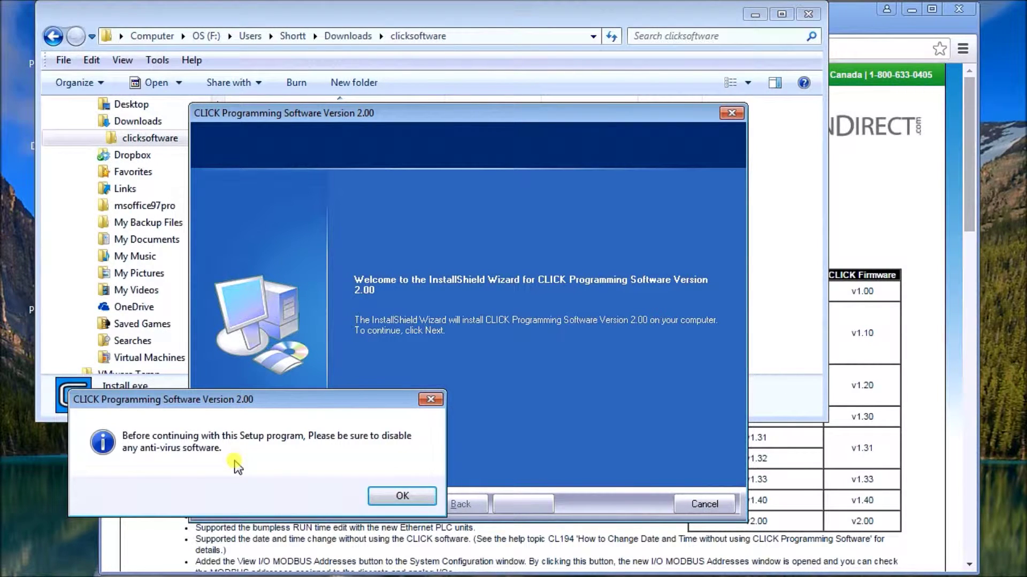
{"action": "left_click", "coordinate": [393, 497]}
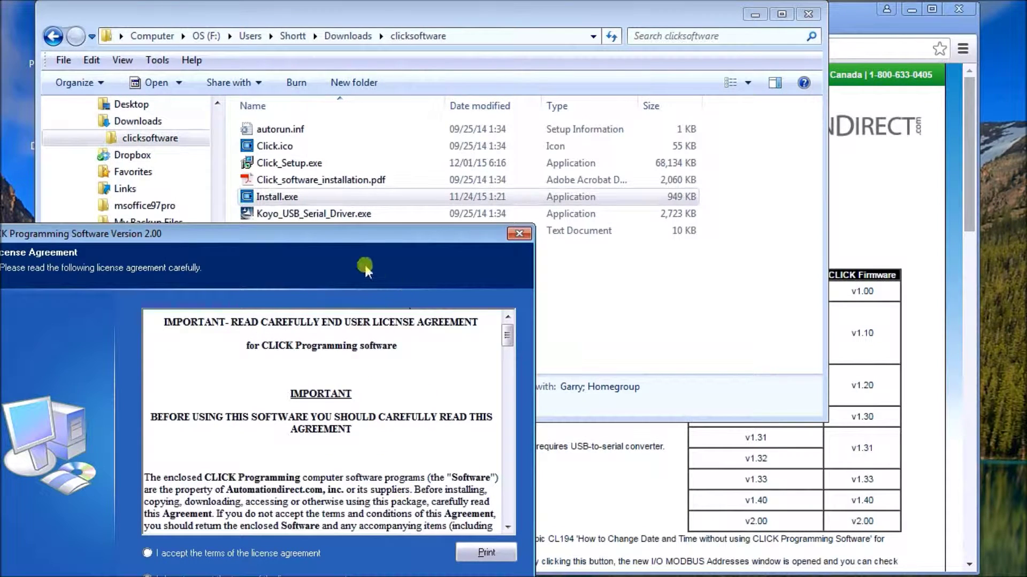
{"action": "left_click_drag", "start_coordinate": [328, 236], "coordinate": [574, 99]}
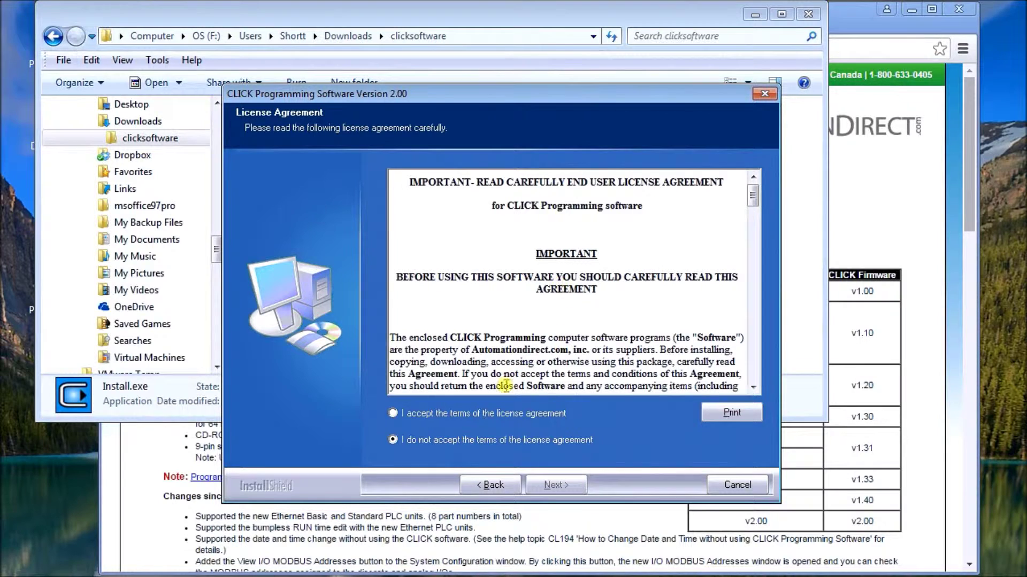
{"action": "left_click", "coordinate": [423, 414]}
Install the CLICK Programming Software and finish the setup wizard
{"action": "left_click", "coordinate": [555, 485]}
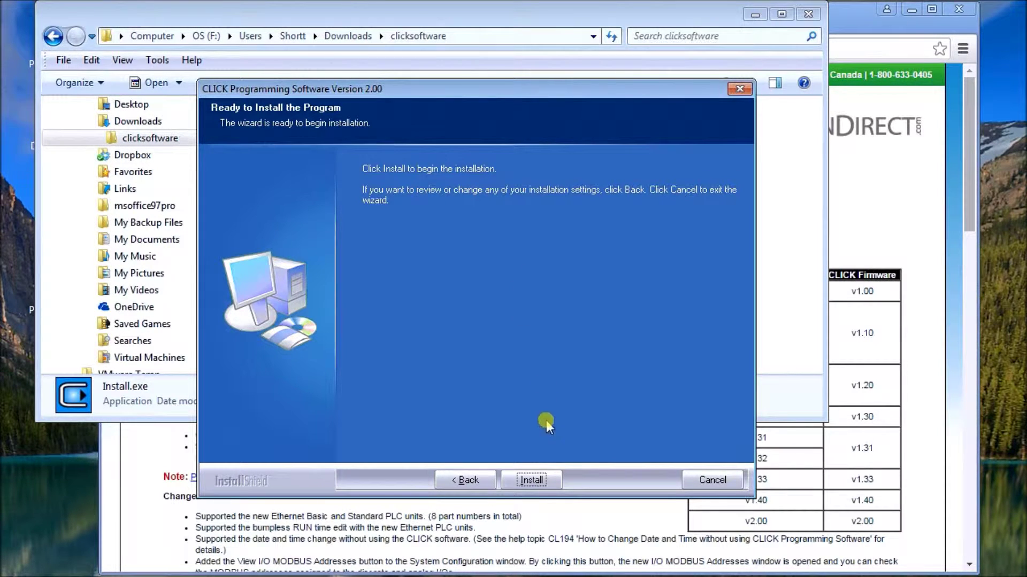
{"action": "left_click", "coordinate": [532, 480]}
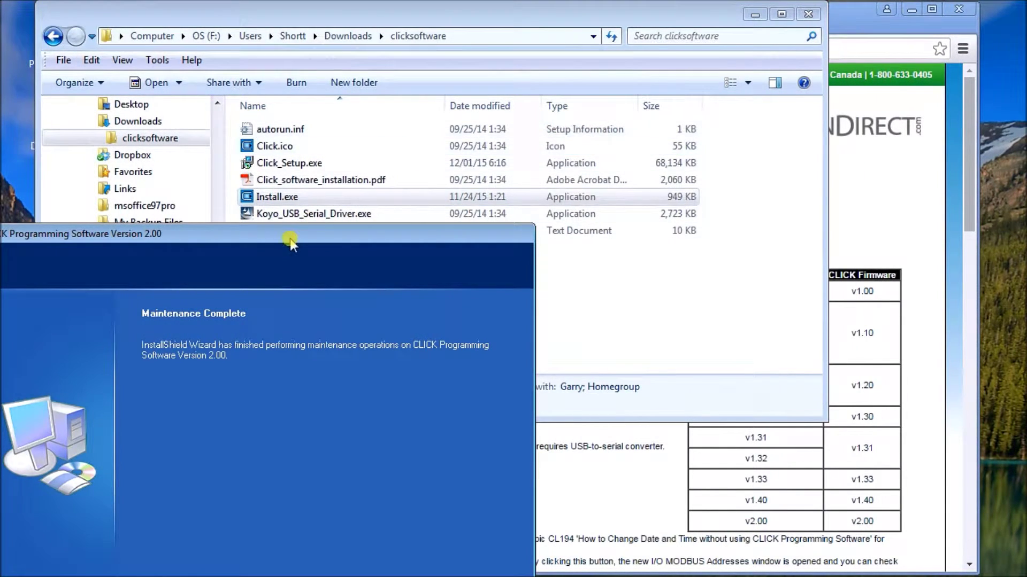
{"action": "left_click_drag", "start_coordinate": [290, 243], "coordinate": [470, 74]}
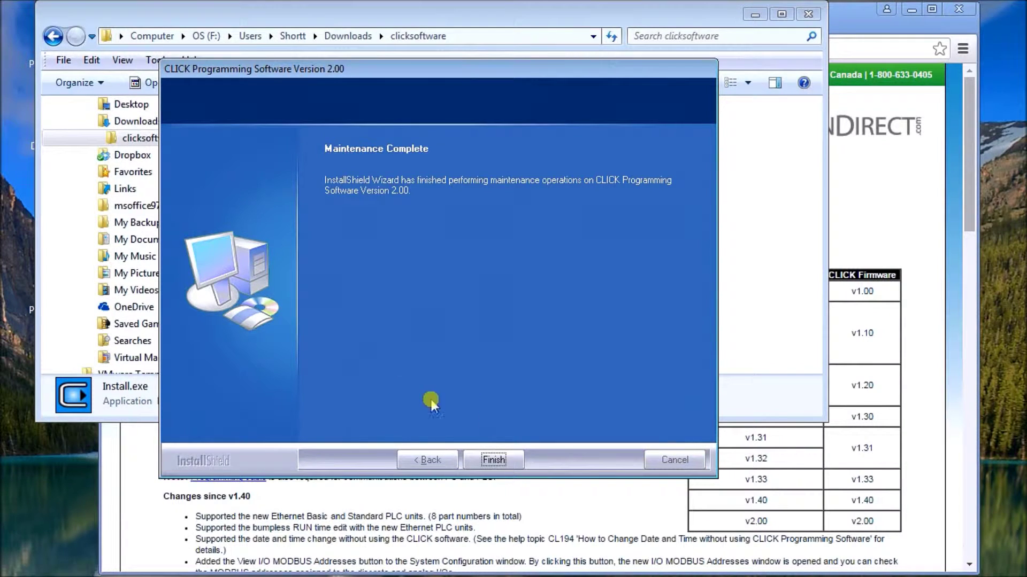
{"action": "left_click", "coordinate": [493, 460]}
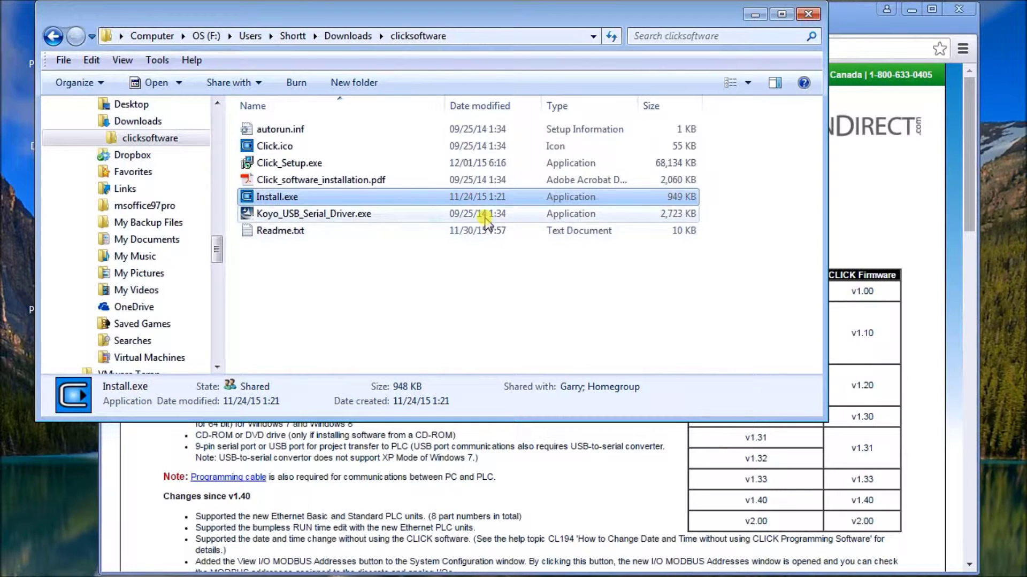
Open the EA-MG-PGM-CBL cable page, follow its drivers link, then return to the clicksoftware folder
{"action": "left_click", "coordinate": [860, 23]}
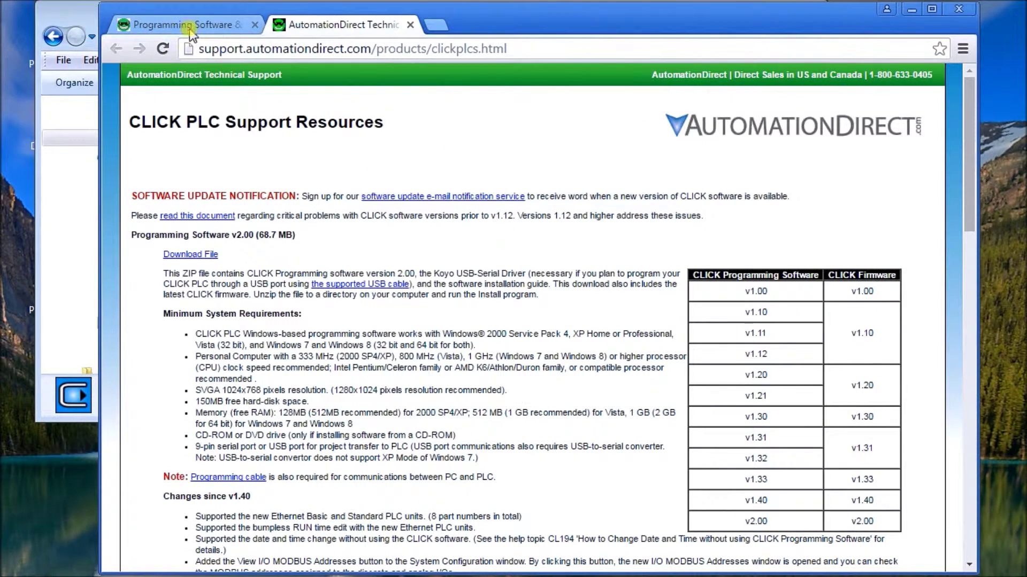
{"action": "left_click", "coordinate": [188, 27]}
{"action": "mouse_move", "coordinate": [388, 346]}
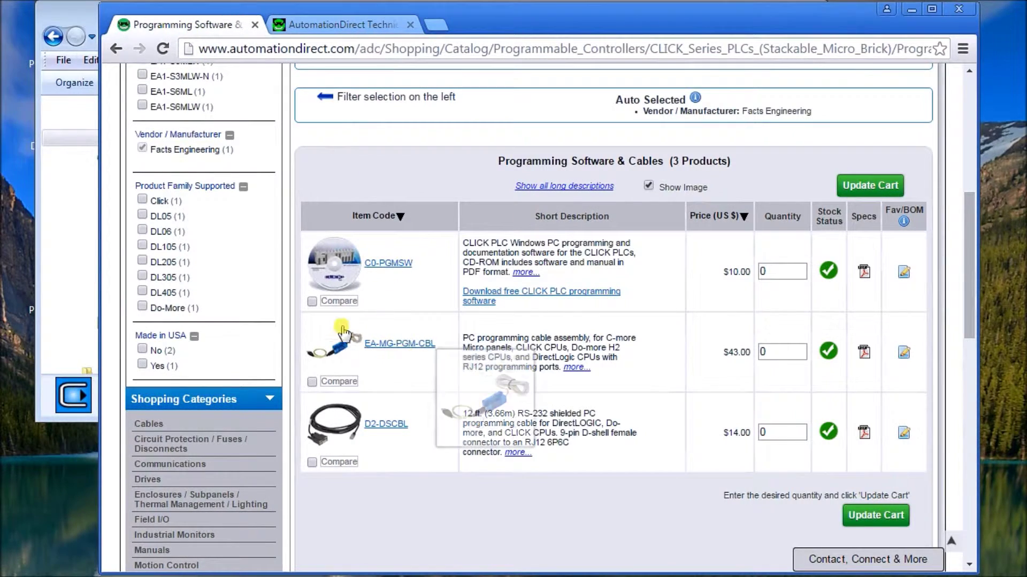
{"action": "left_click", "coordinate": [389, 345]}
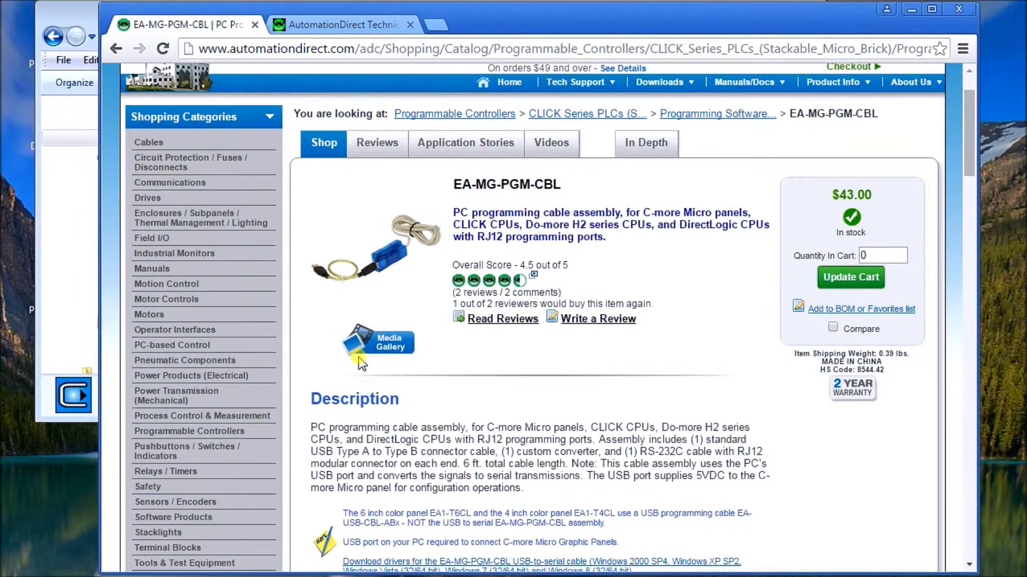
{"action": "scroll", "coordinate": [362, 364], "scroll_direction": "down", "scroll_amount": 2}
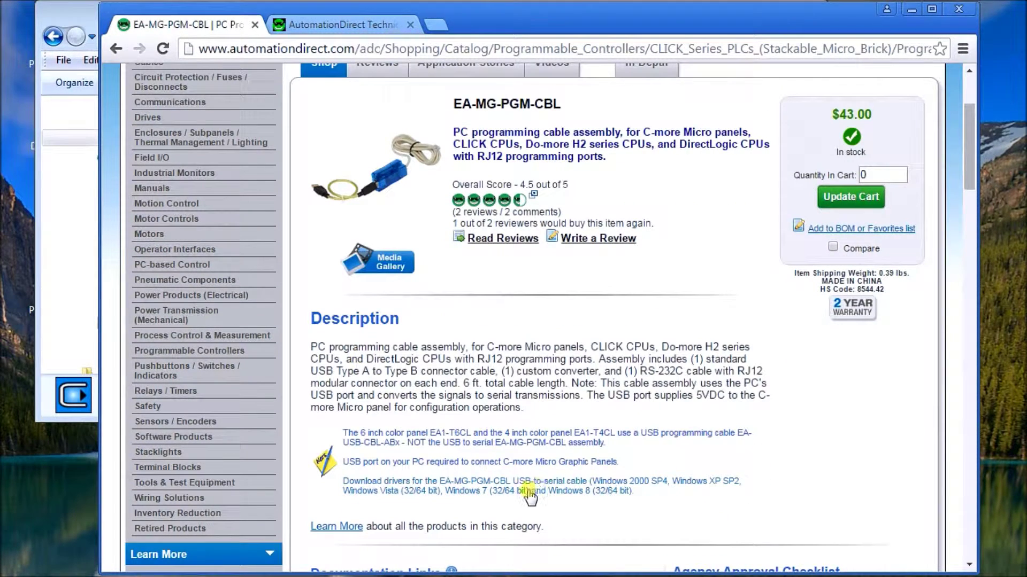
{"action": "left_click", "coordinate": [409, 491]}
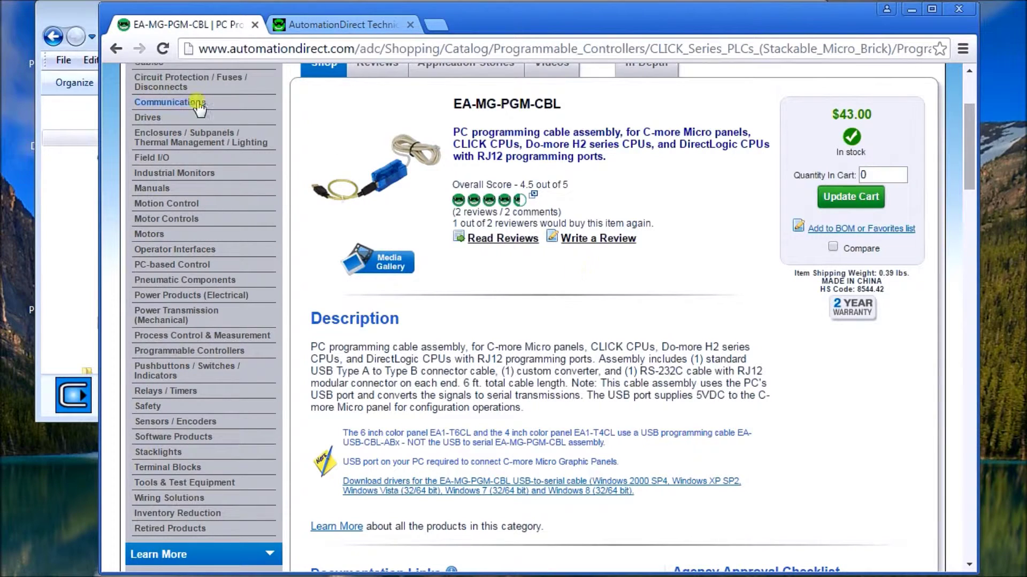
{"action": "left_click", "coordinate": [78, 15]}
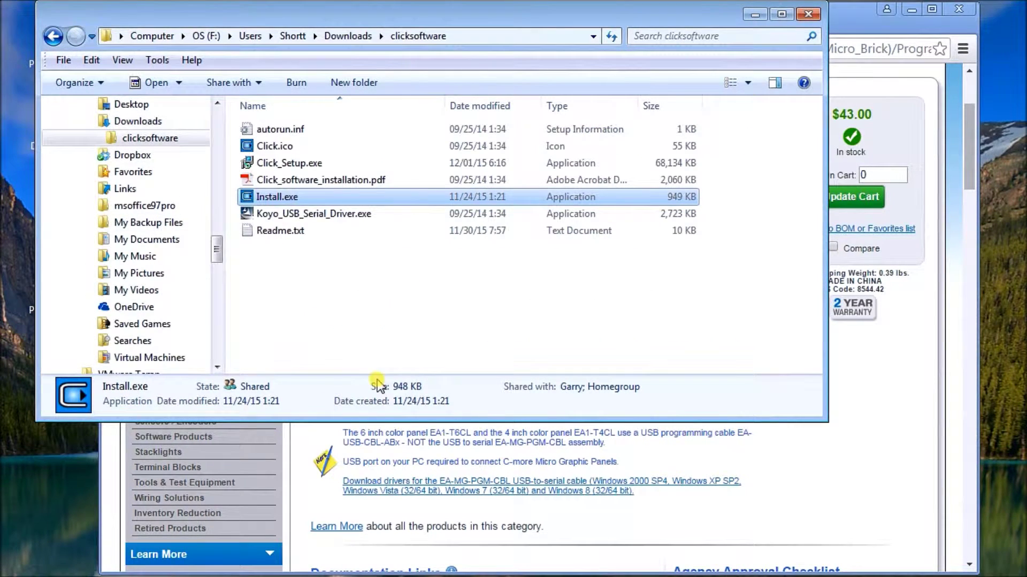
Launch Koyo_USB_Serial_Driver.exe, accept the licence terms and start the driver install
{"action": "left_click", "coordinate": [291, 216]}
{"action": "double_click", "coordinate": [291, 220]}
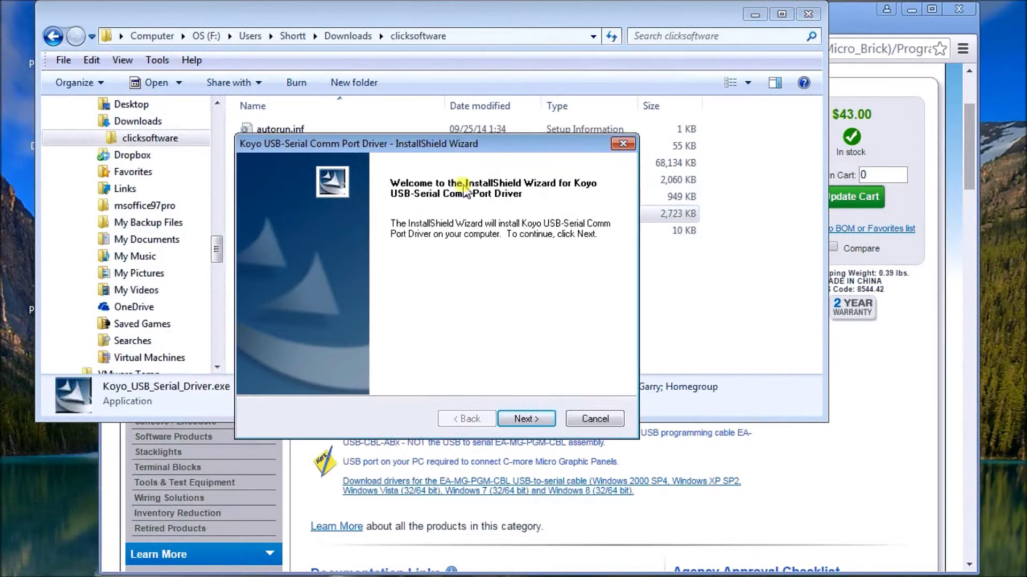
{"action": "left_click", "coordinate": [526, 419]}
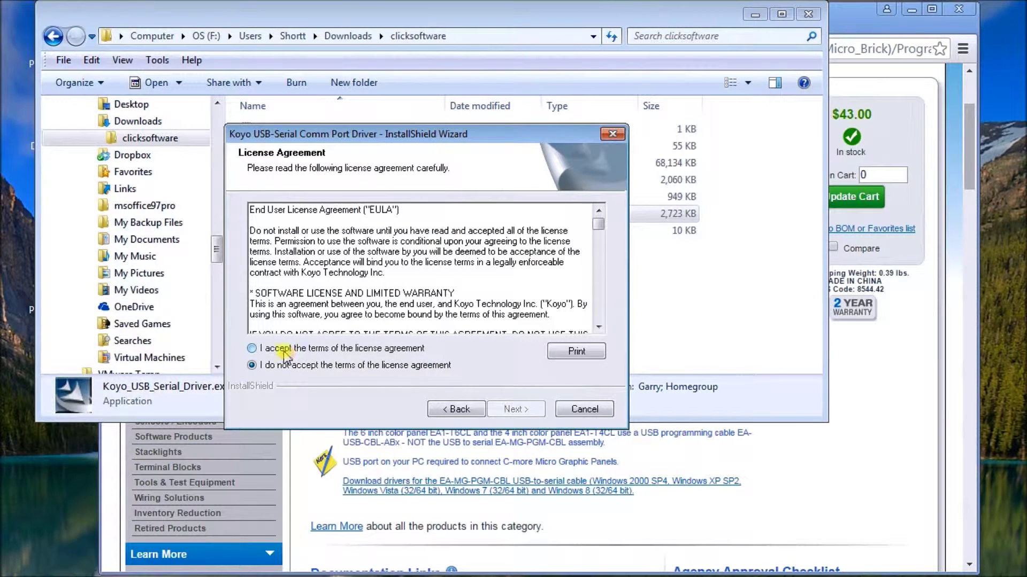
{"action": "left_click", "coordinate": [296, 348]}
{"action": "left_click", "coordinate": [522, 409]}
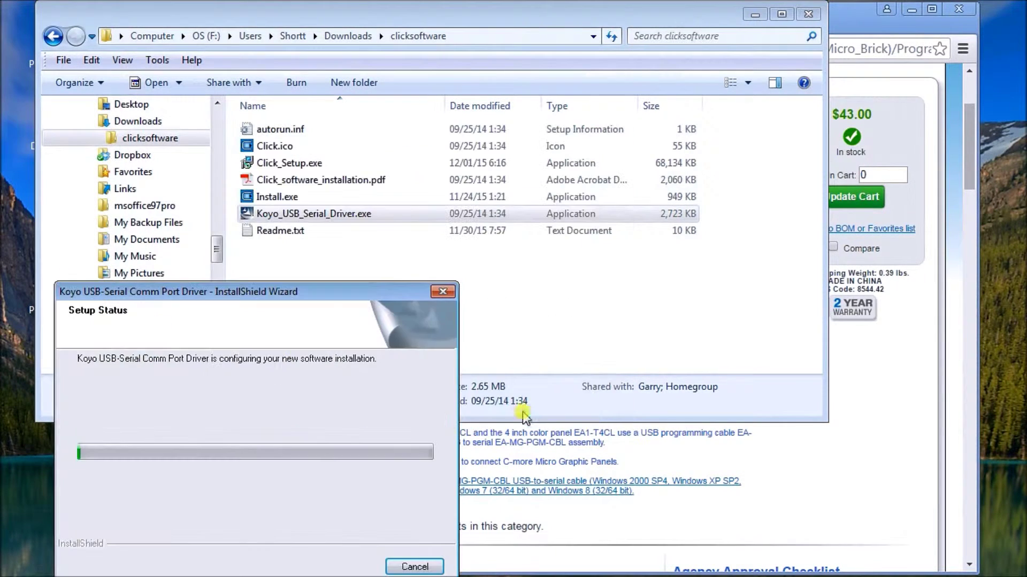
Close the completed Koyo driver wizard with Finish and clear the folder's file selection
{"action": "left_click_drag", "start_coordinate": [294, 293], "coordinate": [448, 199]}
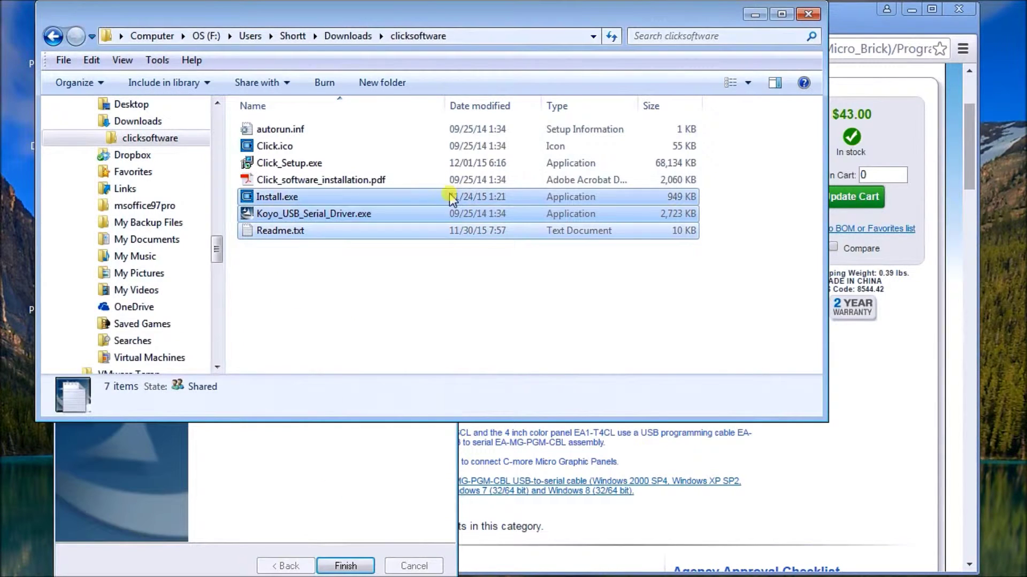
{"action": "left_click", "coordinate": [358, 459]}
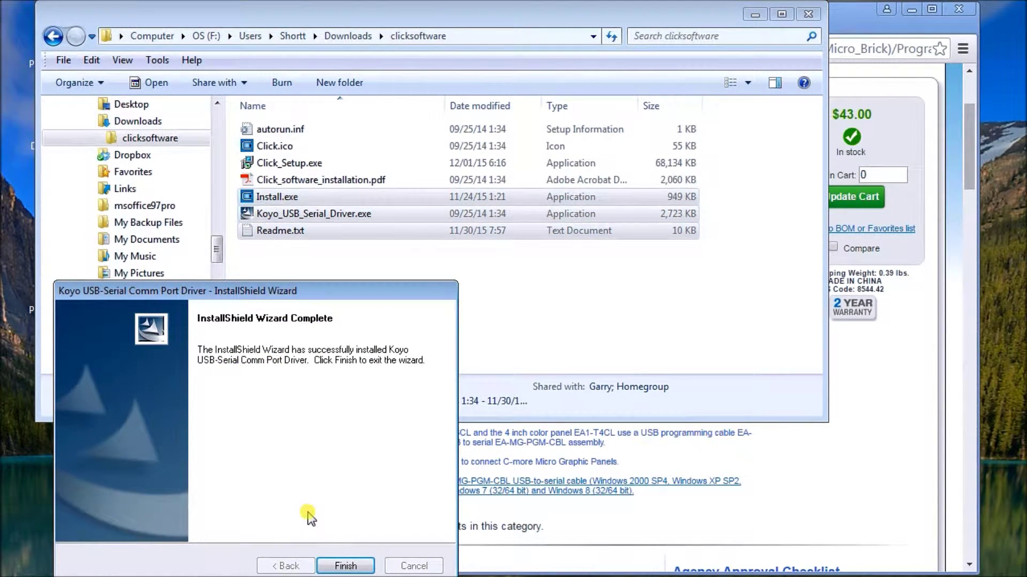
{"action": "left_click_drag", "start_coordinate": [334, 291], "coordinate": [494, 168]}
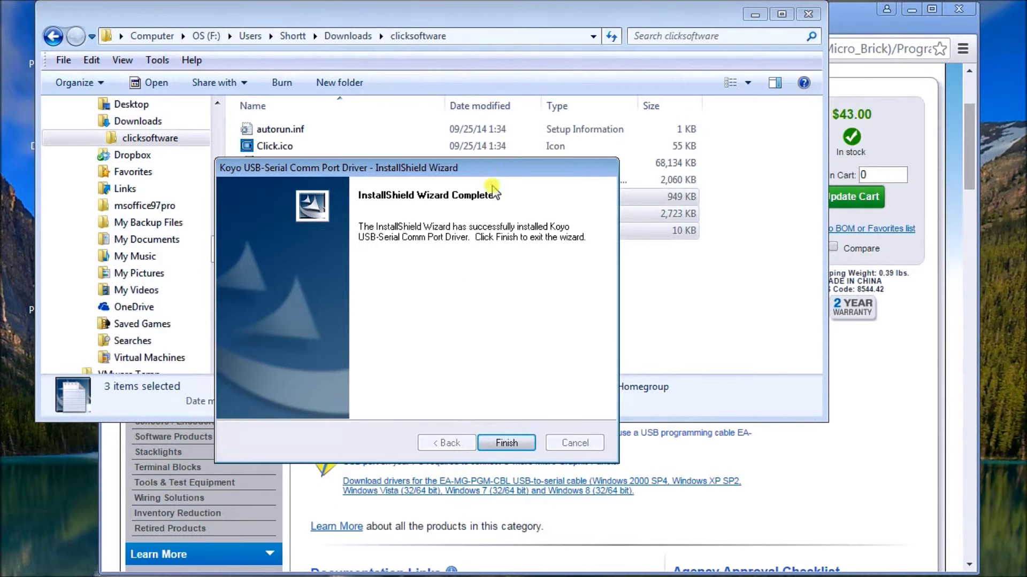
{"action": "left_click", "coordinate": [514, 443]}
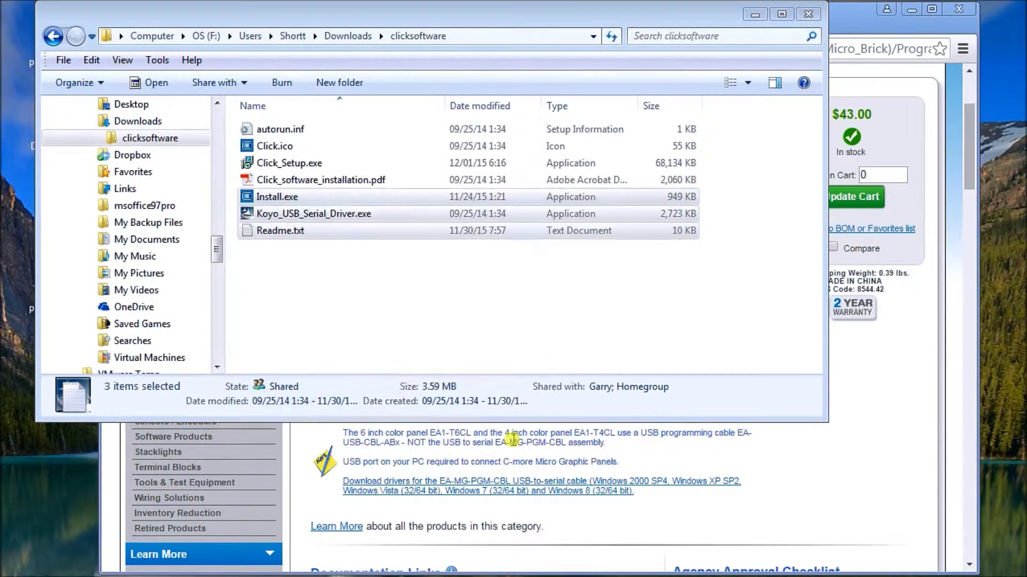
{"action": "left_click", "coordinate": [496, 319]}
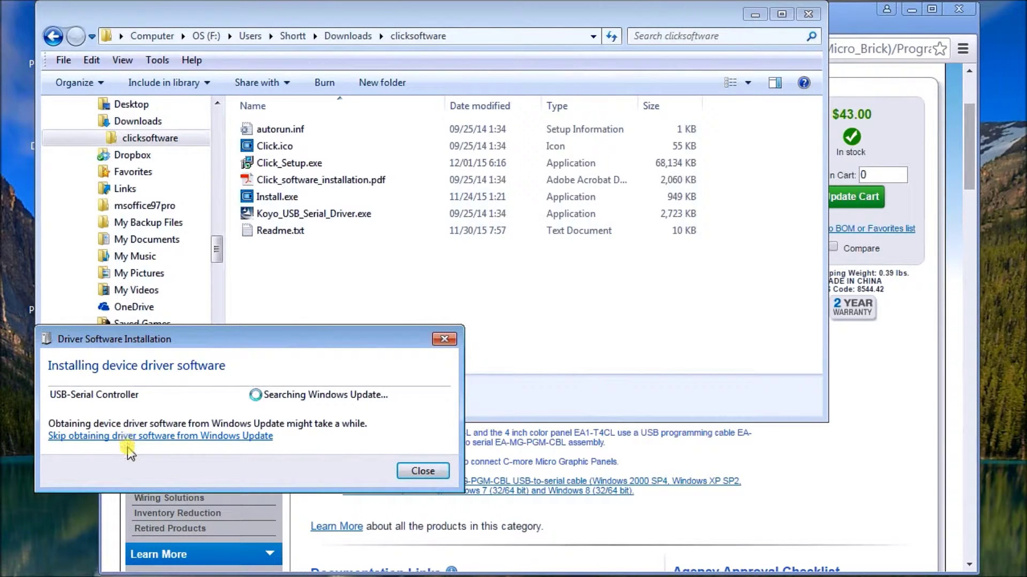
Skip the Windows Update driver search for the USB-Serial Controller and confirm with Yes
{"action": "left_click", "coordinate": [131, 436]}
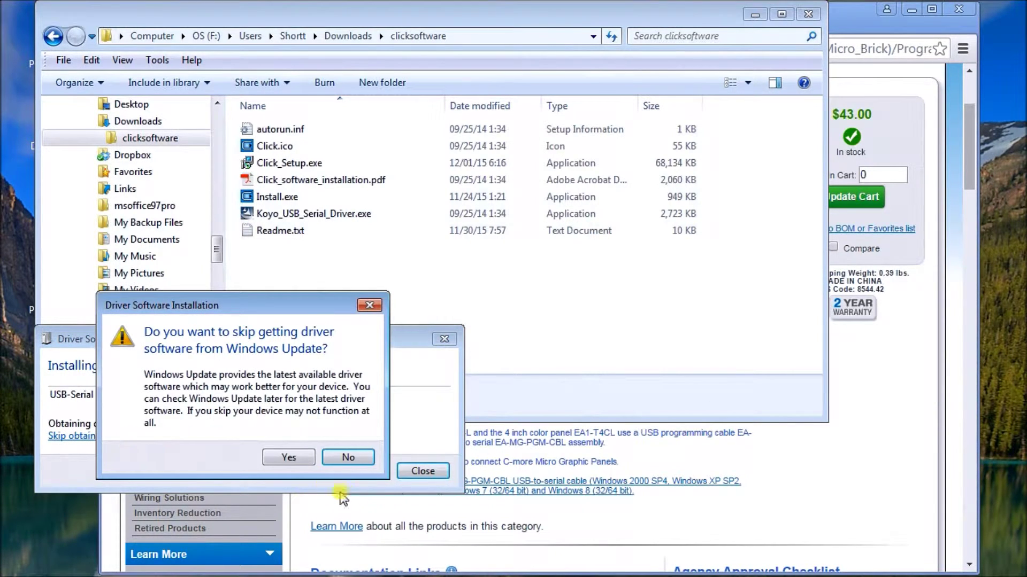
{"action": "left_click", "coordinate": [292, 458]}
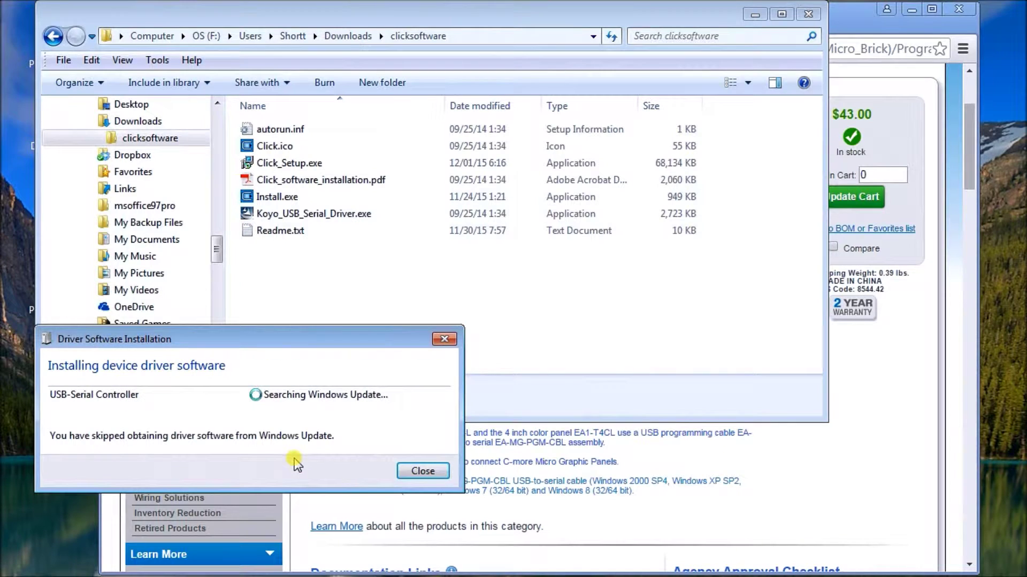